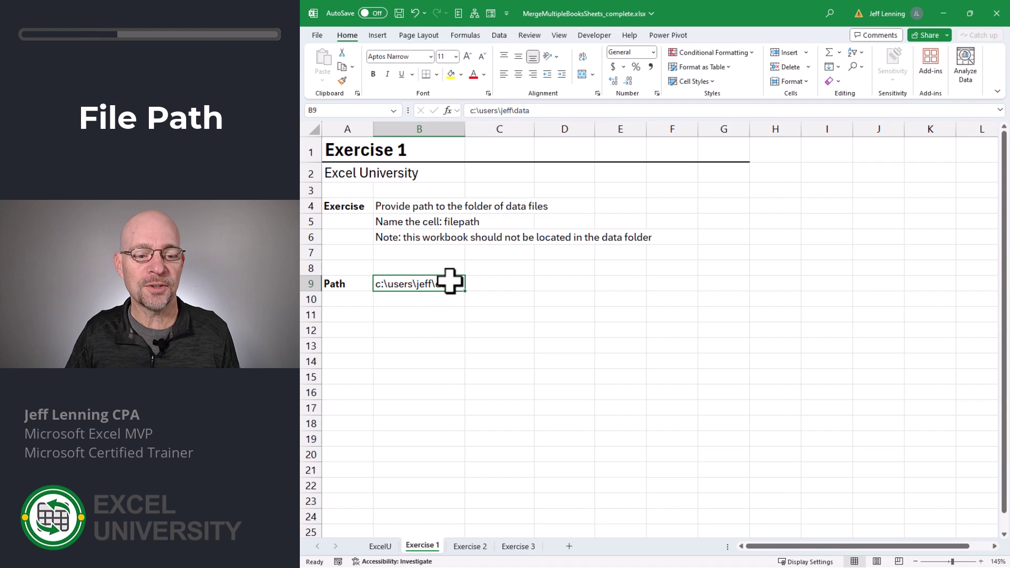
# - Give cell B9 the name 'filepath' using the Name Box
pyautogui.click(353, 110)
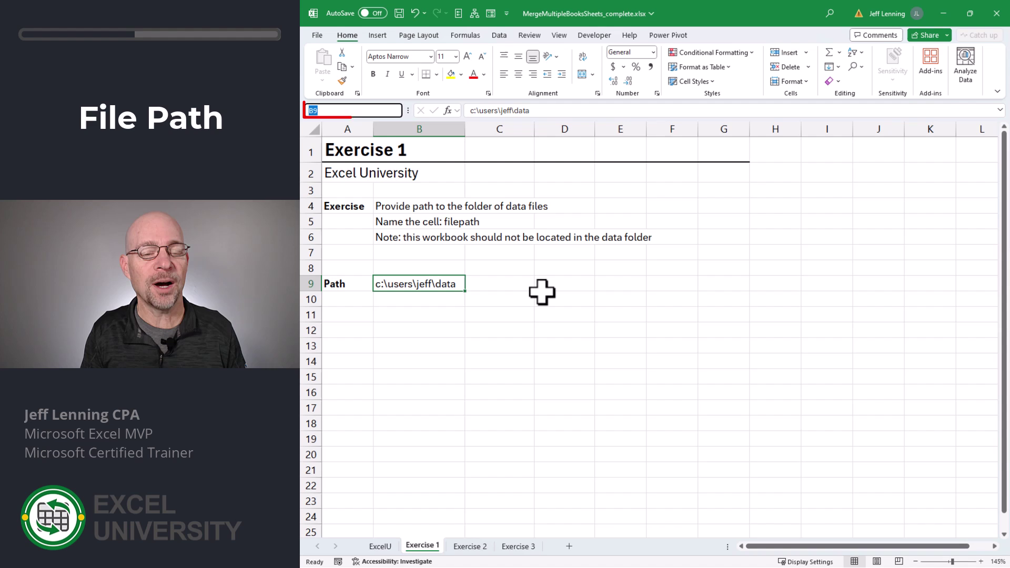
pyautogui.write('filepath')
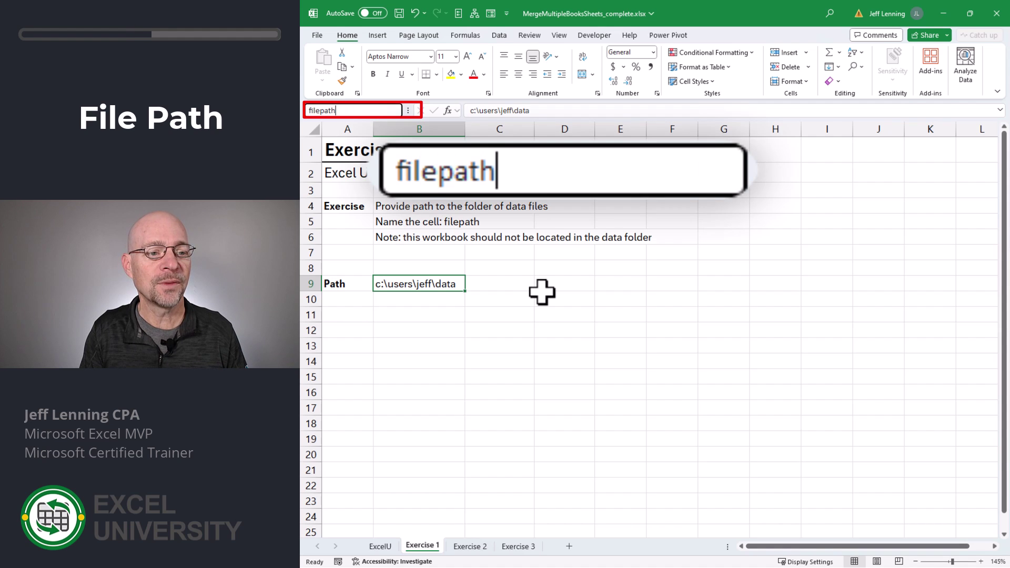
pyautogui.press('Return')
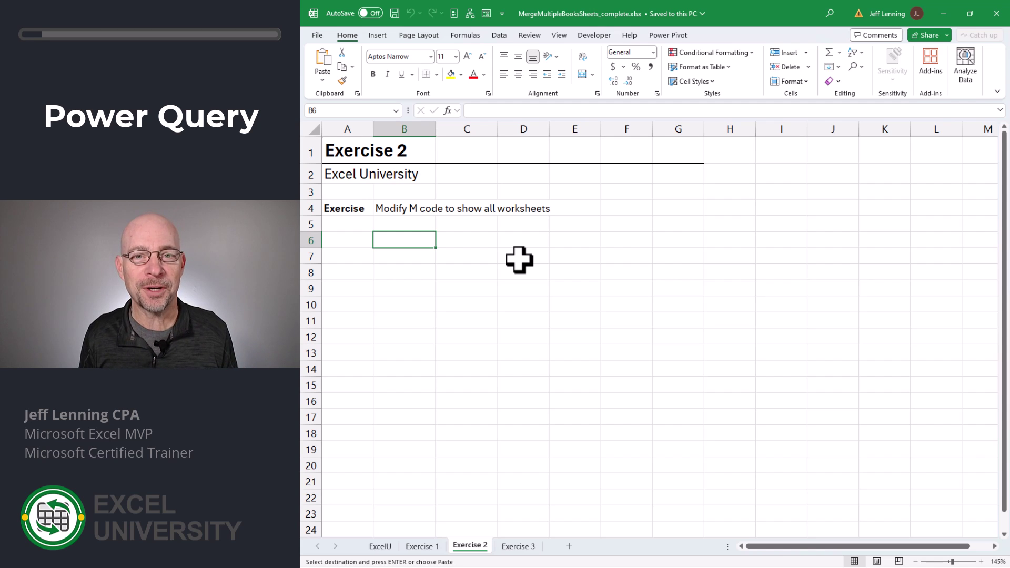
# - Create a new blank query from Get Data's other sources
pyautogui.click(499, 35)
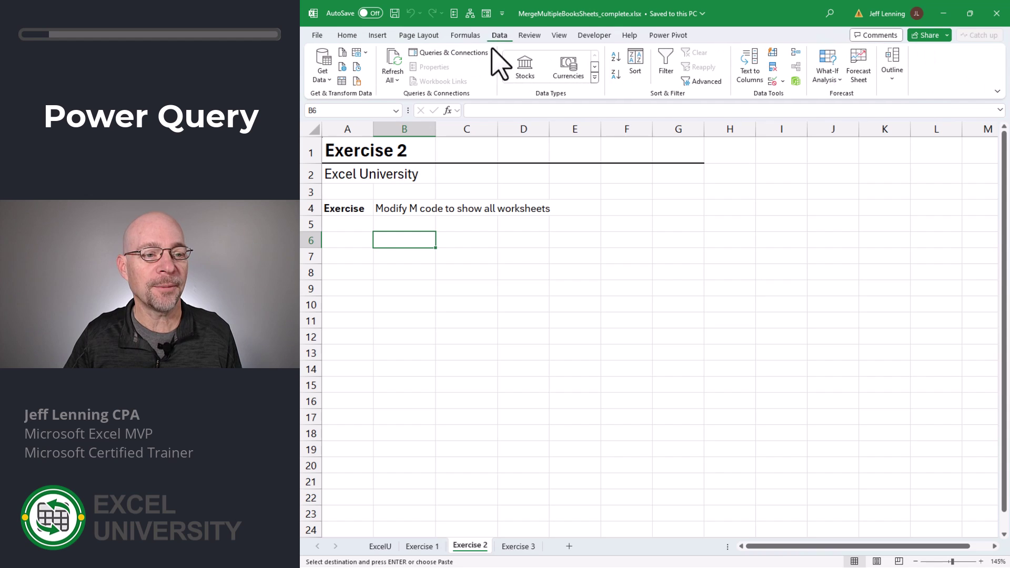
pyautogui.click(324, 76)
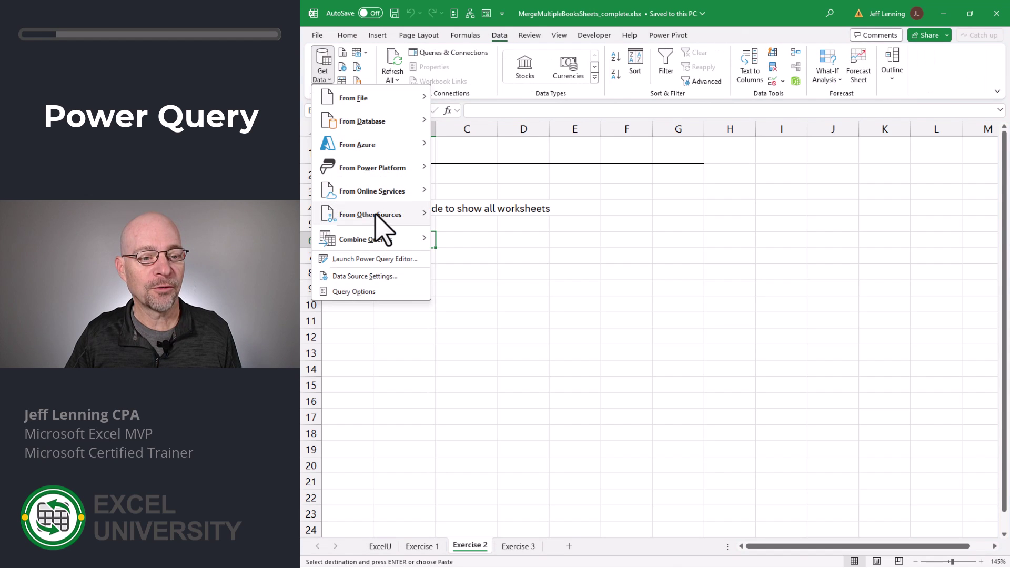
pyautogui.moveTo(375, 214)
pyautogui.click(490, 475)
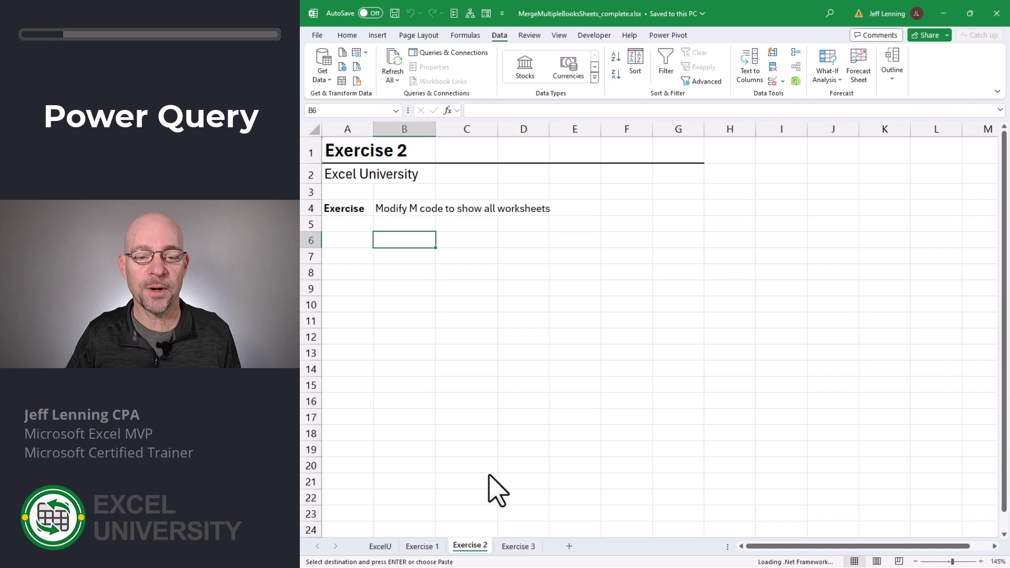
# - Replace Query1's code with the folder-combining M query that reads the filepath cell
pyautogui.click(474, 20)
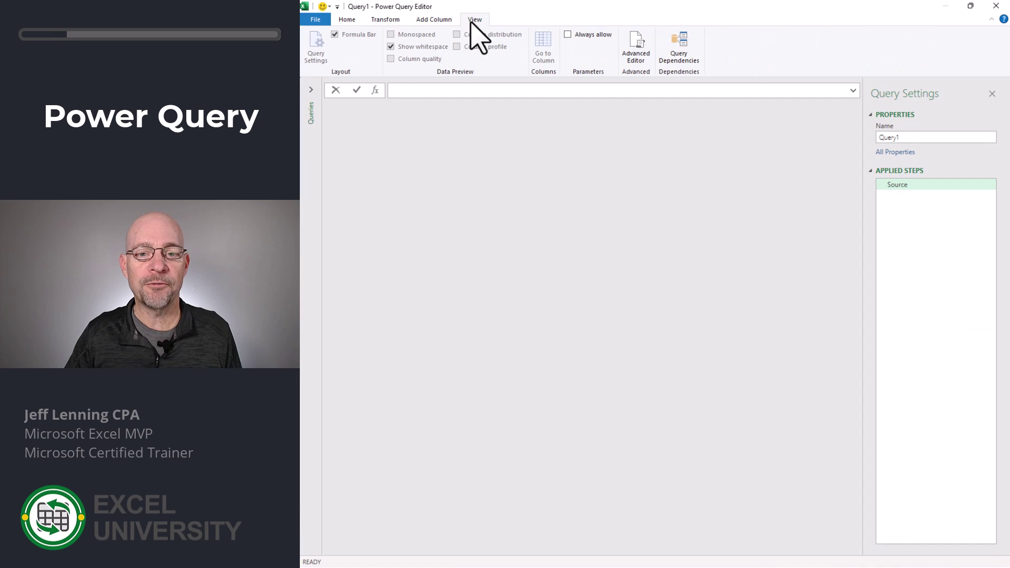
pyautogui.click(648, 48)
pyautogui.press('Delete')
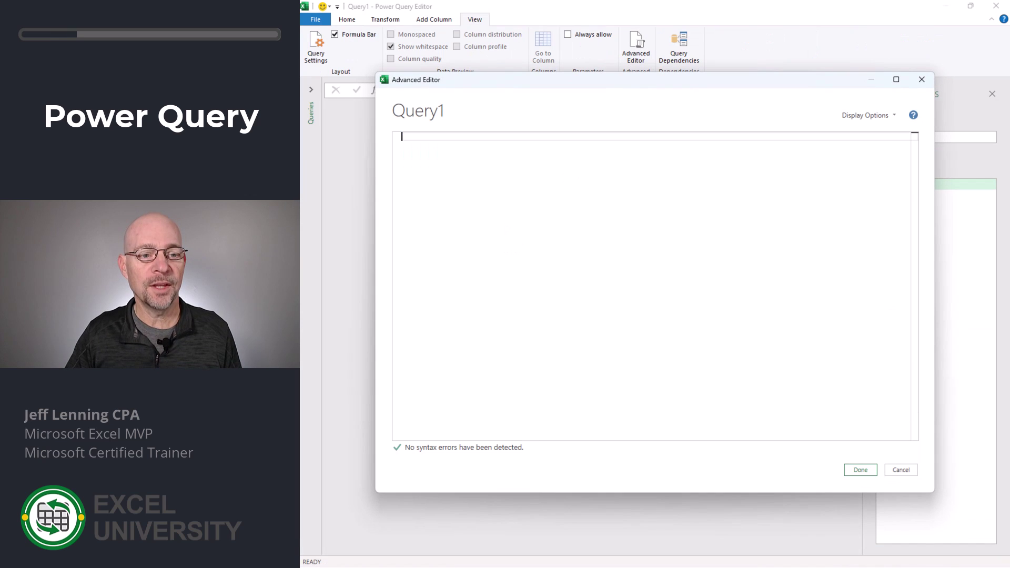
pyautogui.hotkey('ctrl', 'v')
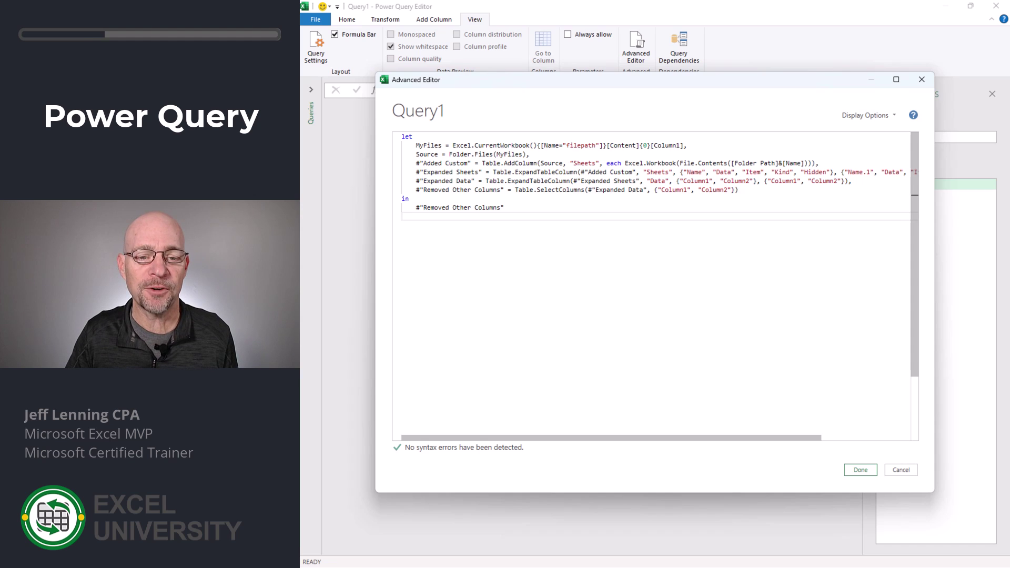
pyautogui.moveTo(567, 145); pyautogui.dragTo(597, 145)
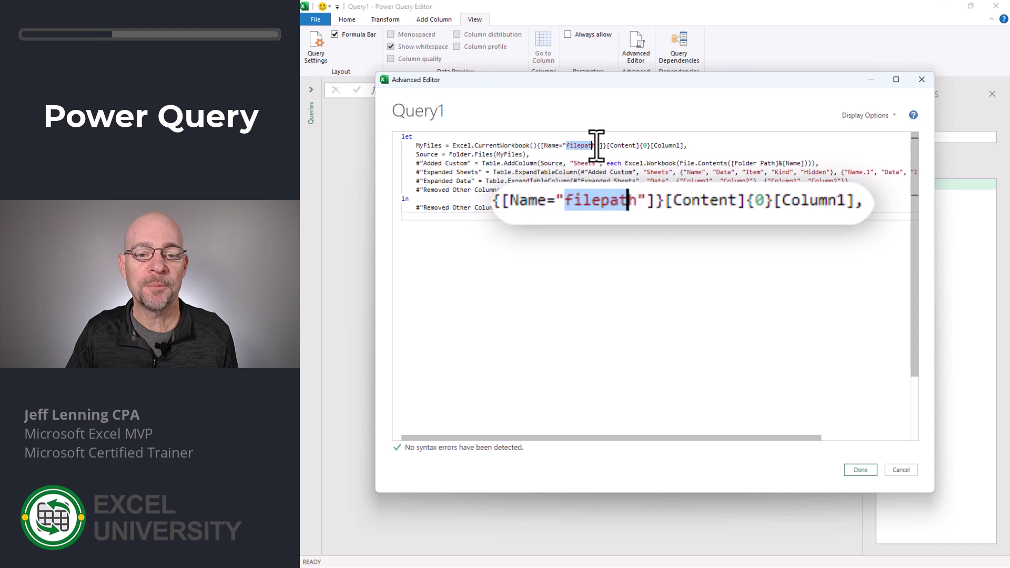
pyautogui.click(862, 470)
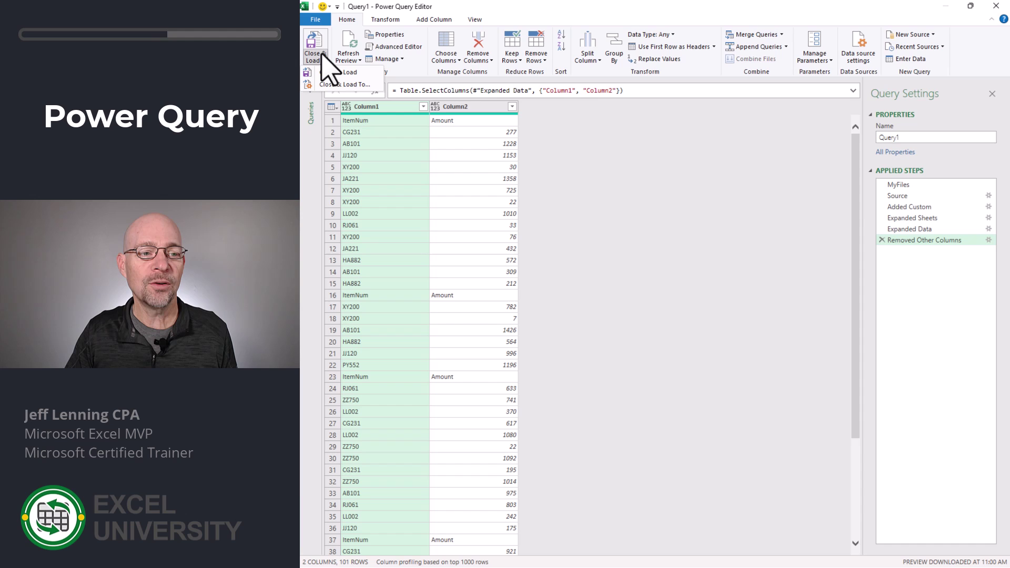
# - Load Query1 as a table at existing worksheet cell B6, then select B7 in it
pyautogui.click(339, 84)
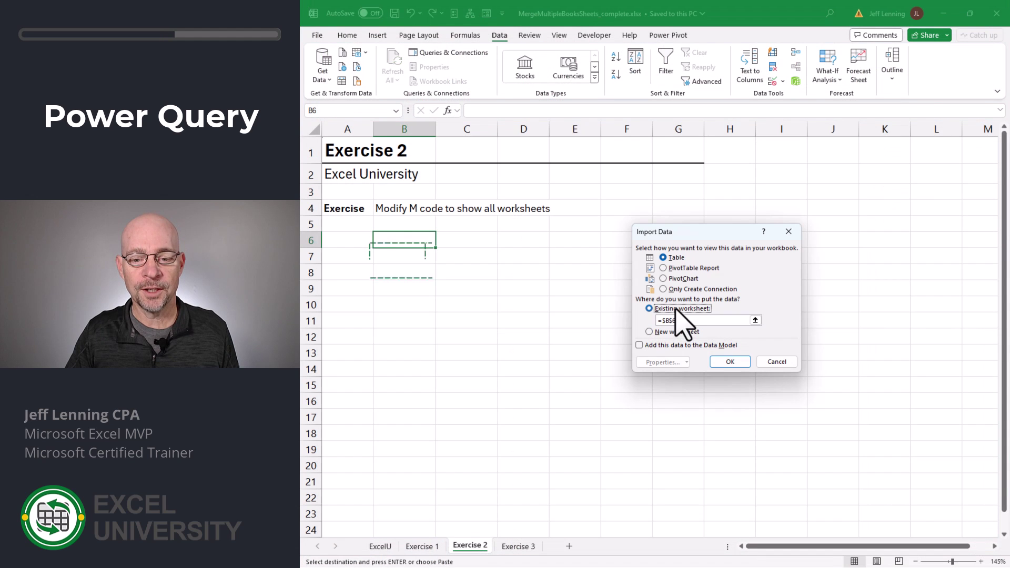
pyautogui.click(403, 239)
pyautogui.click(731, 362)
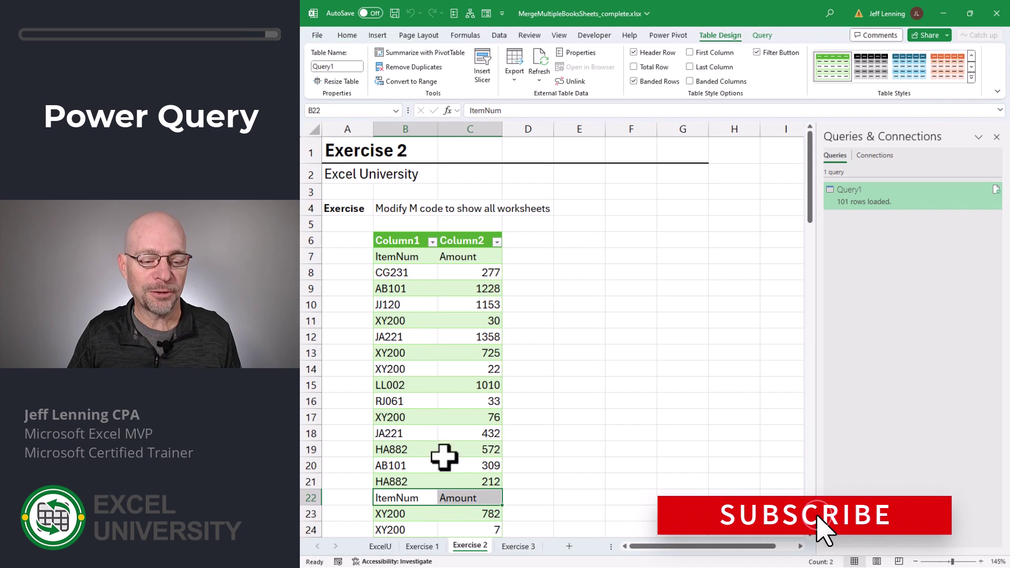
pyautogui.click(403, 255)
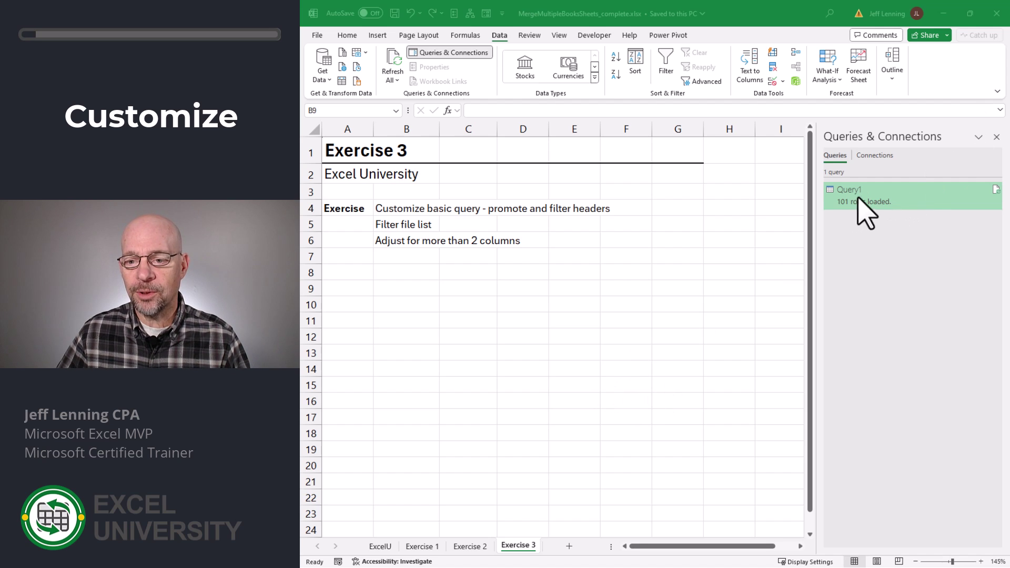
# - Duplicate Query1 from the Queries & Connections pane to create Query1 (2)
pyautogui.click(884, 211)
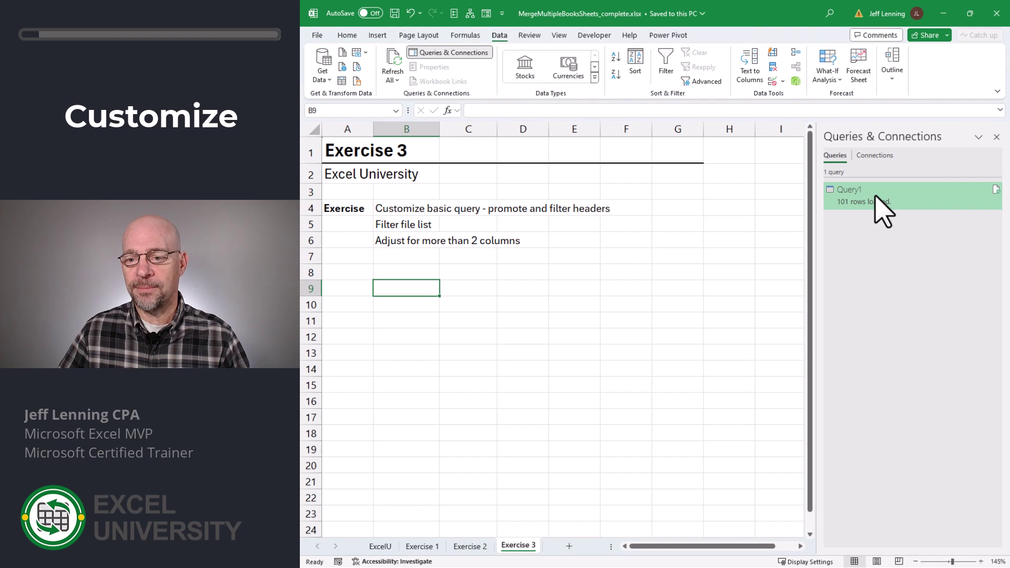
pyautogui.moveTo(875, 196)
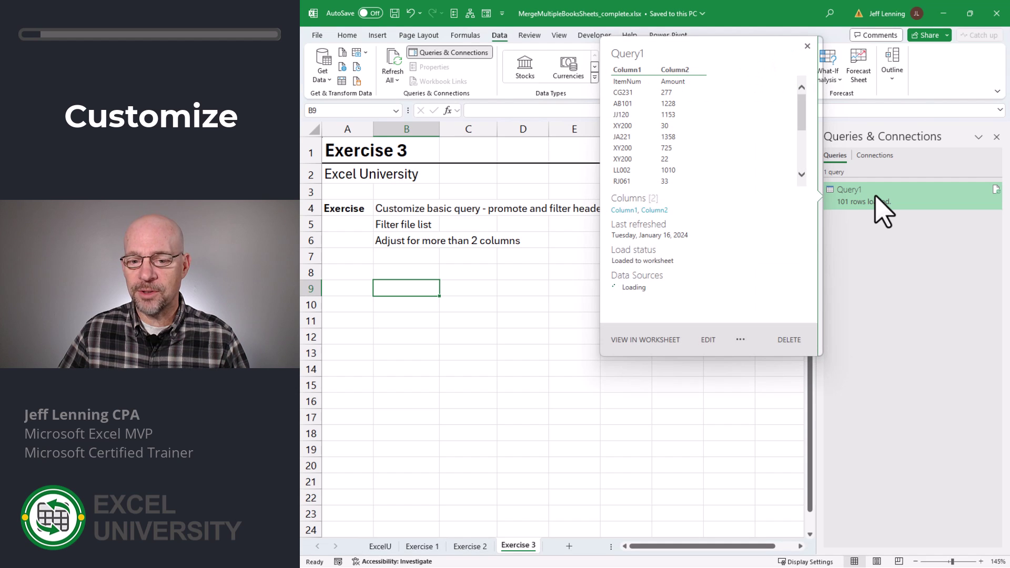
pyautogui.click(740, 340)
pyautogui.click(766, 371)
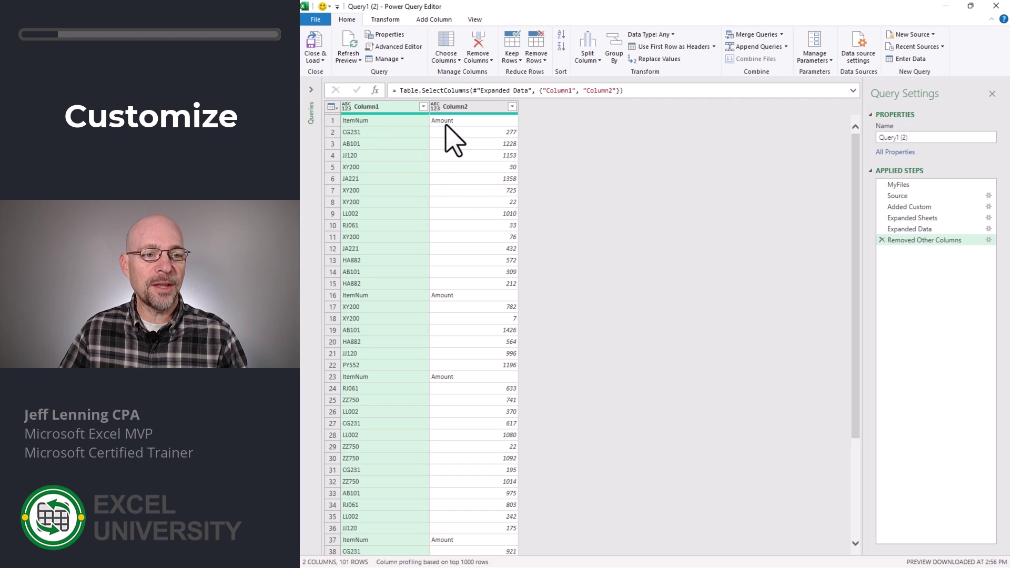
# - Promote ItemNum and Amount to headers and filter out repeated ItemNum header rows
pyautogui.click(664, 47)
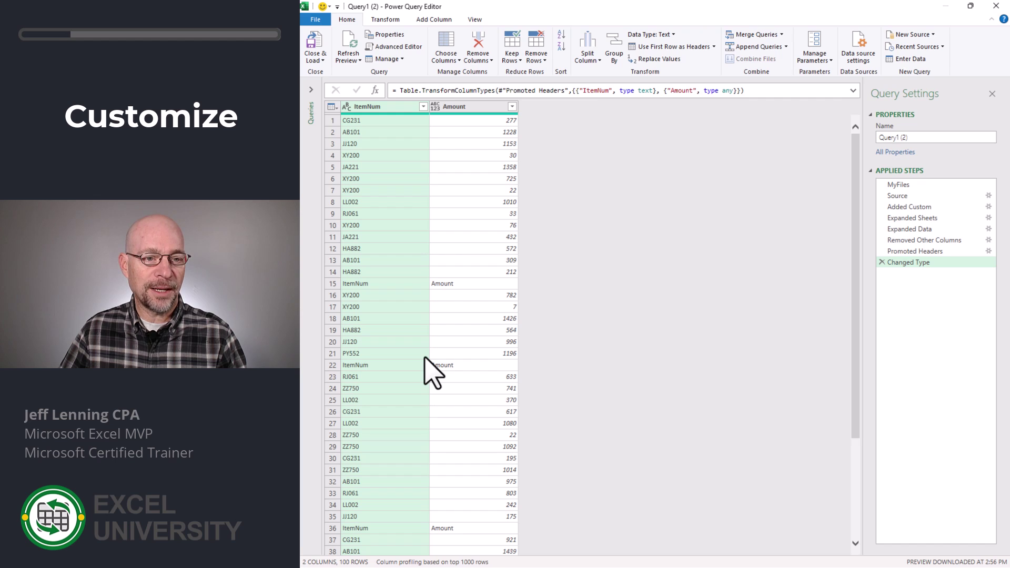
pyautogui.click(423, 106)
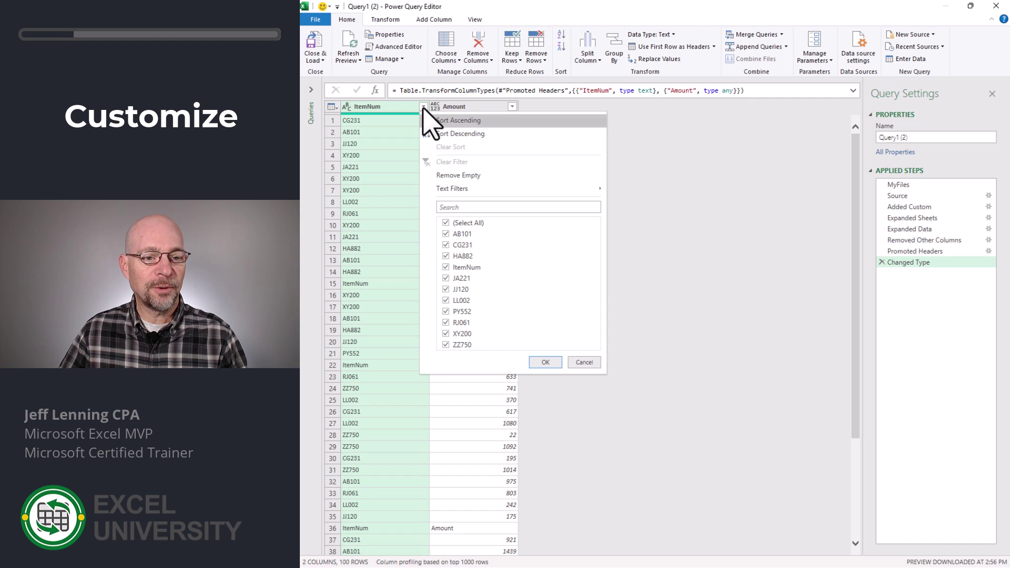
pyautogui.click(447, 267)
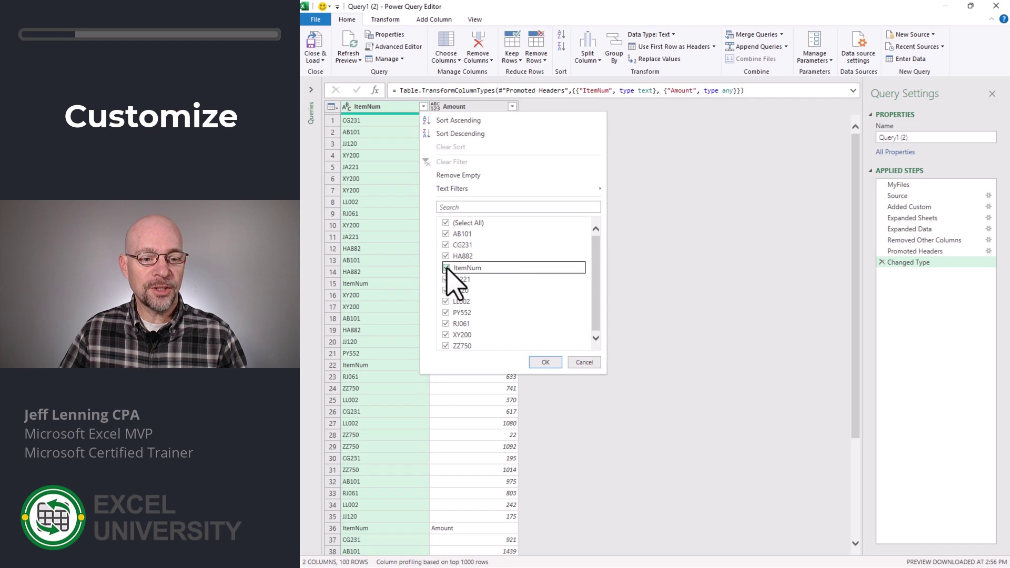
pyautogui.click(546, 362)
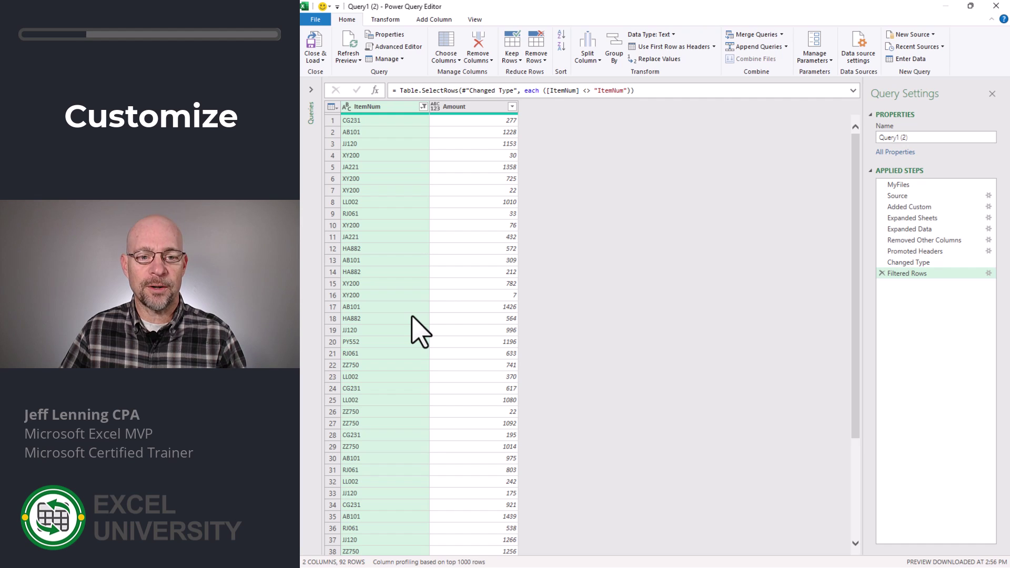
# - Preview each applied step from MyFiles to Changed Type, ending on Source's file list
pyautogui.click(920, 185)
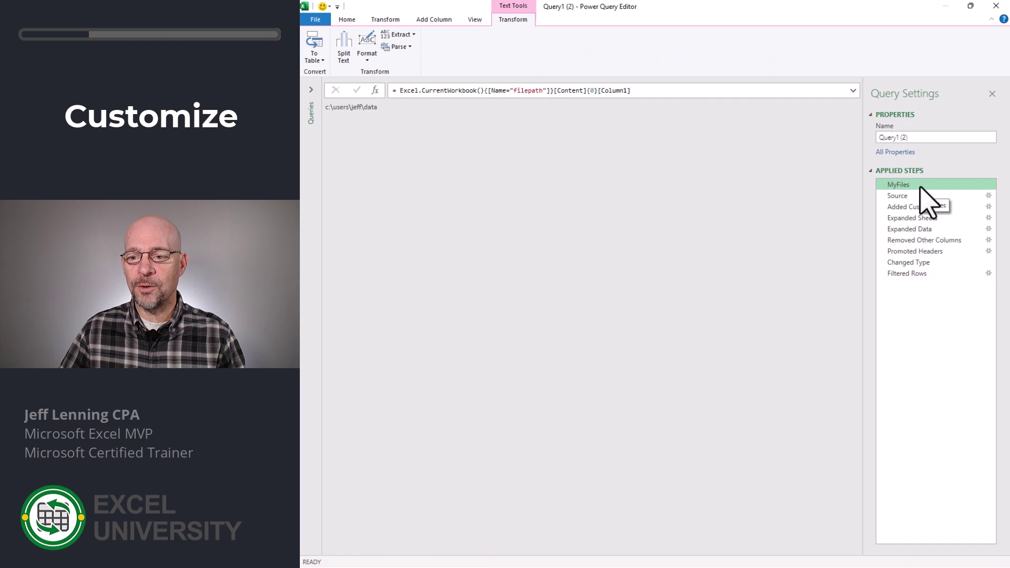
pyautogui.click(922, 197)
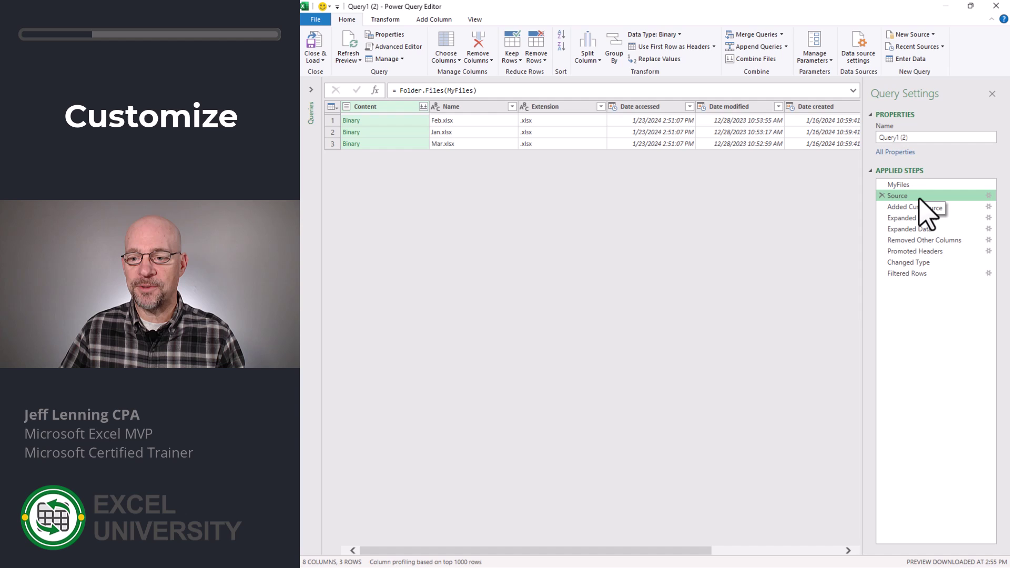
pyautogui.click(919, 218)
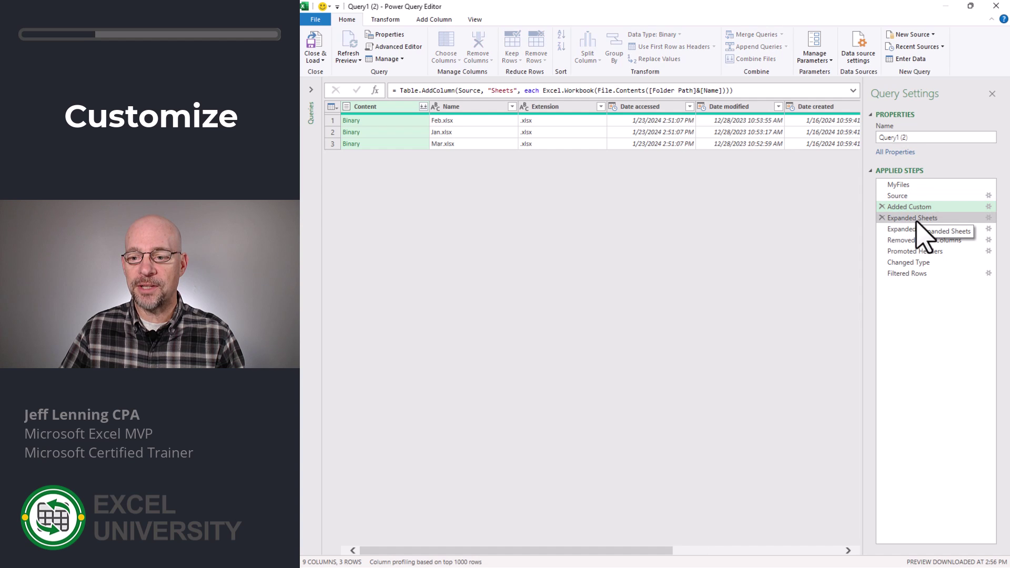
pyautogui.click(917, 231)
pyautogui.click(918, 241)
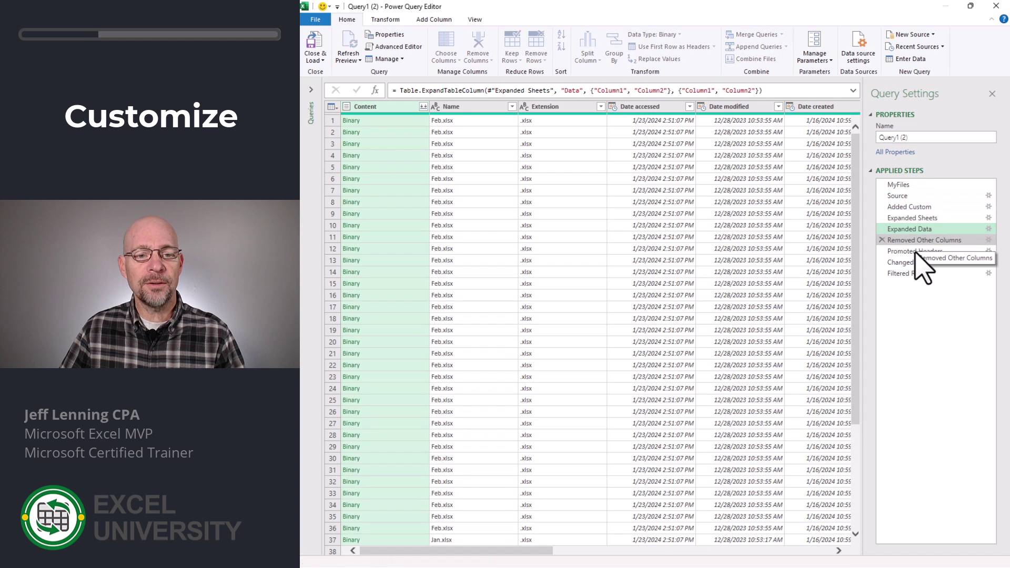
pyautogui.click(918, 253)
pyautogui.click(919, 263)
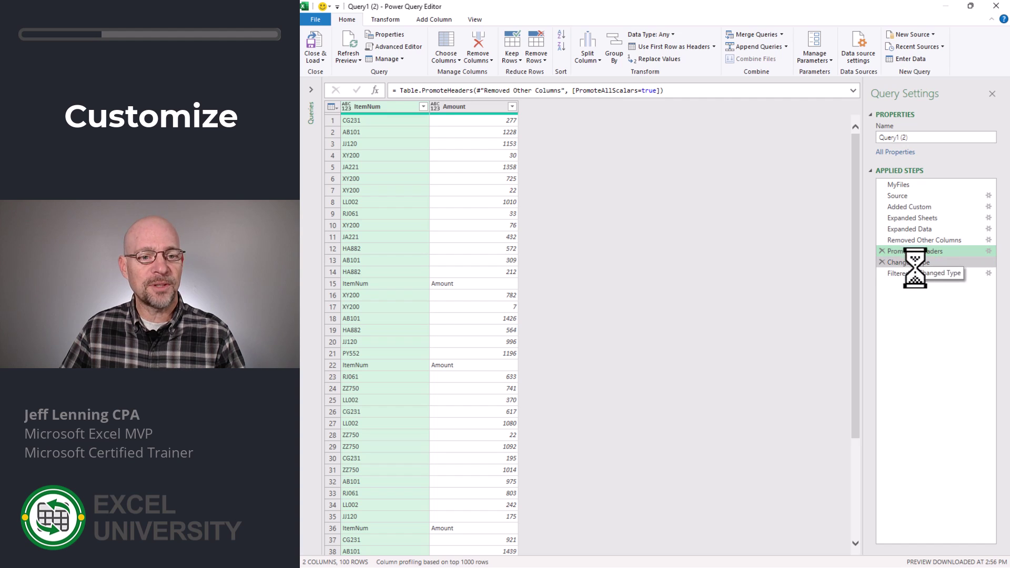
pyautogui.click(928, 195)
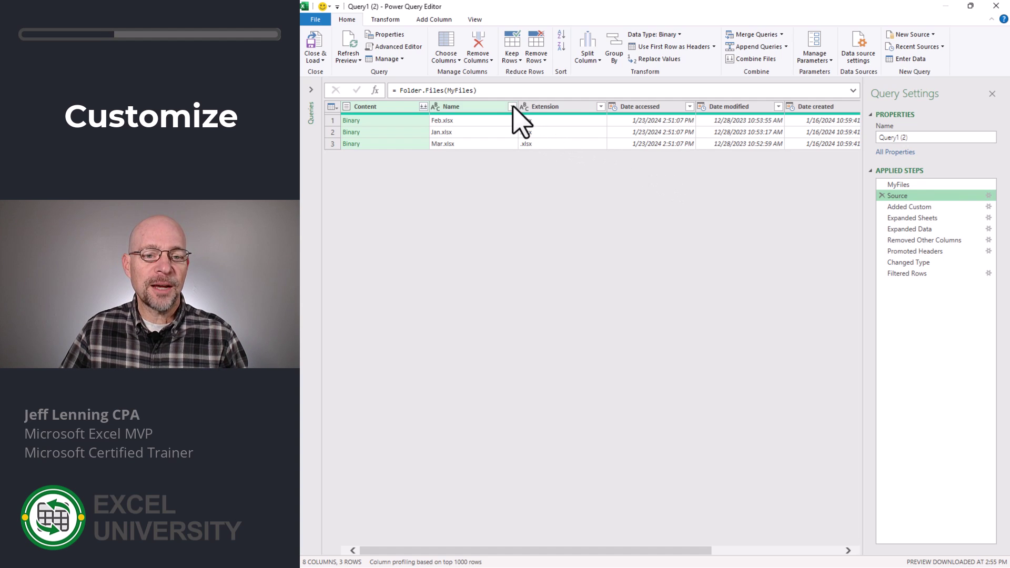
pyautogui.click(600, 107)
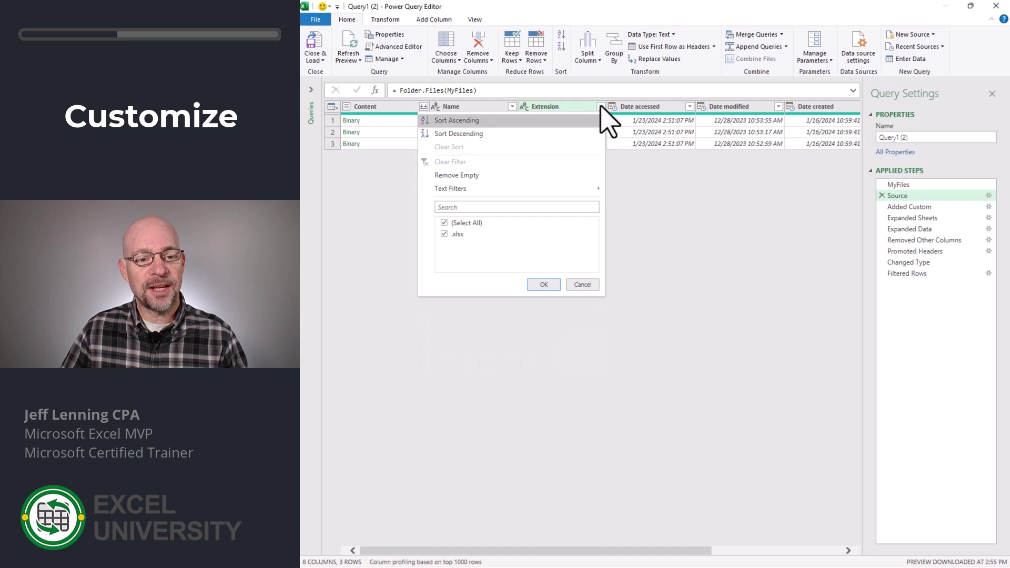
pyautogui.click(589, 285)
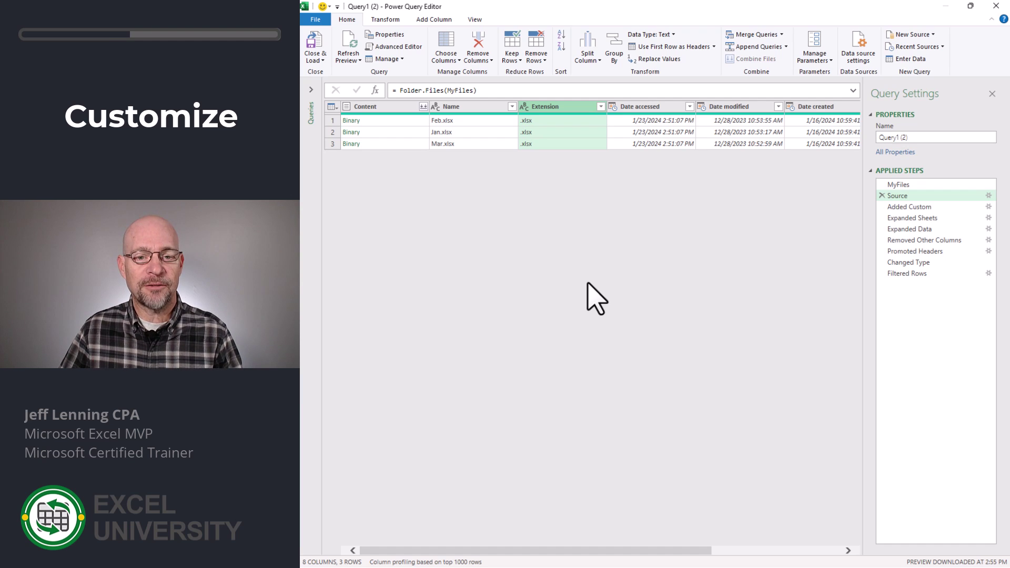
pyautogui.click(508, 108)
pyautogui.click(512, 107)
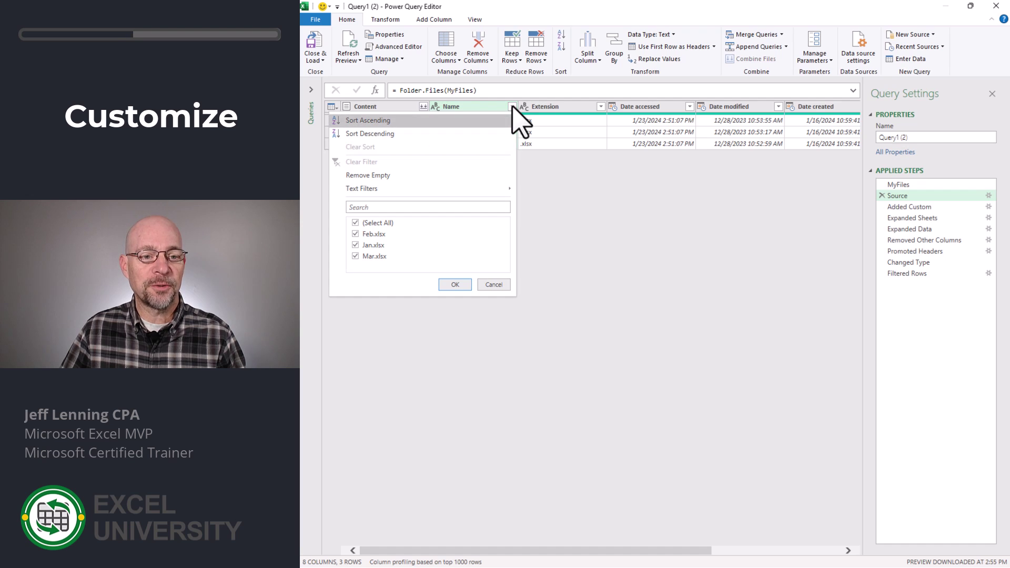
pyautogui.moveTo(465, 196)
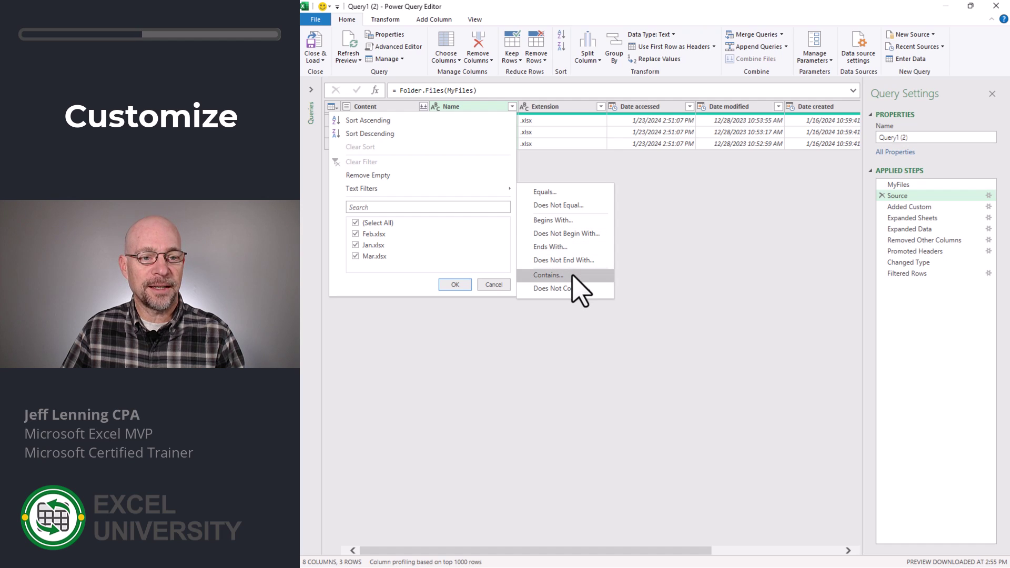
pyautogui.press('Escape')
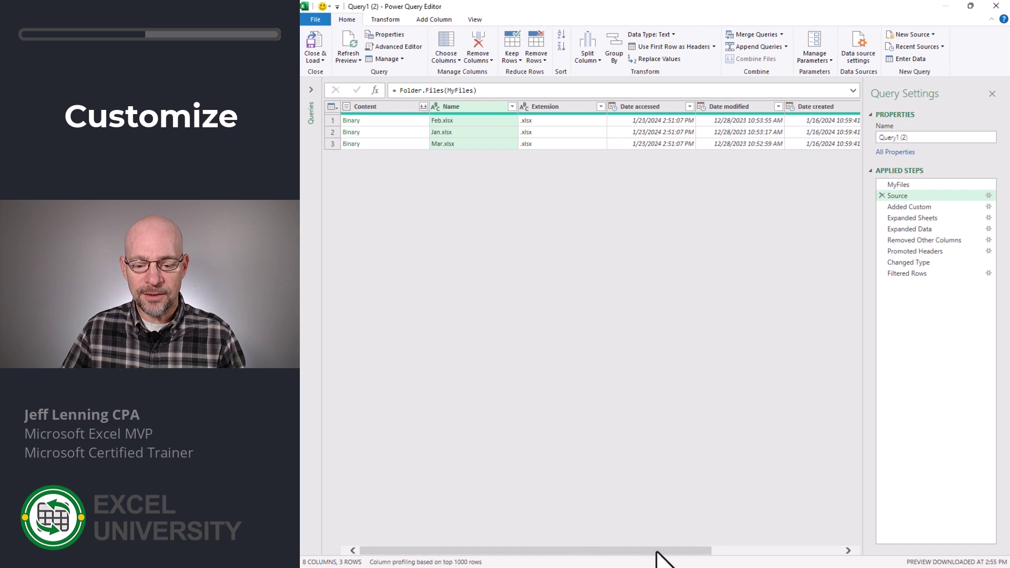
pyautogui.hscroll(3, 818, 113)
pyautogui.hscroll(-3, 691, 443)
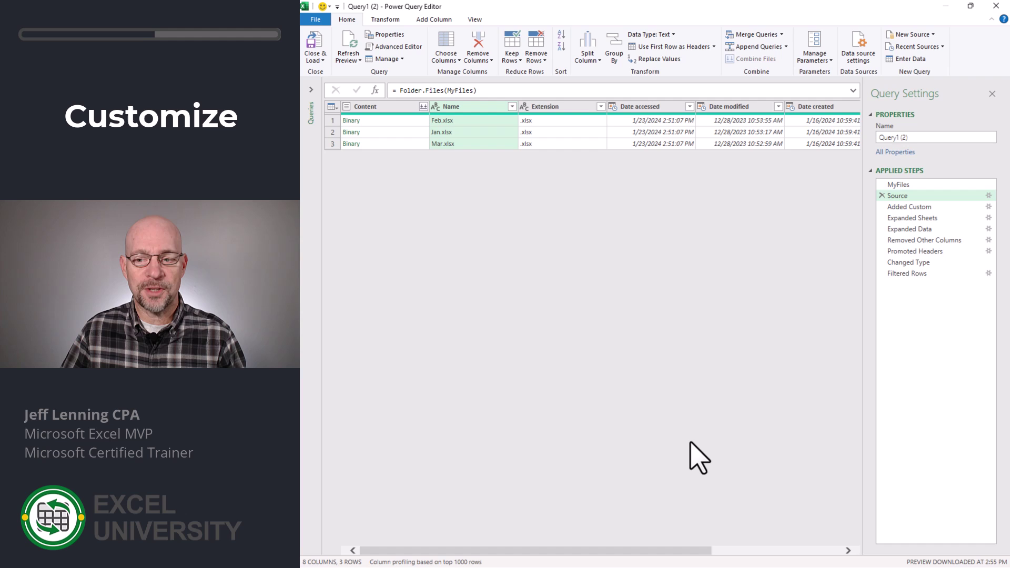
# - Preview Added Custom, Expanded Sheets, Expanded Data and Removed Other Columns steps in turn
pyautogui.press('Down')
pyautogui.moveTo(668, 552); pyautogui.dragTo(858, 550)
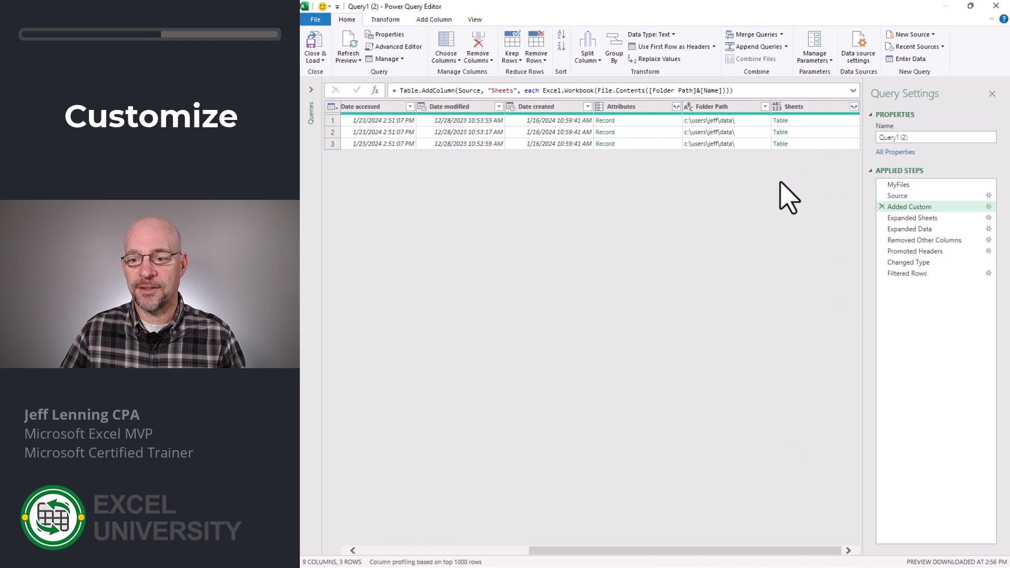
pyautogui.click(904, 218)
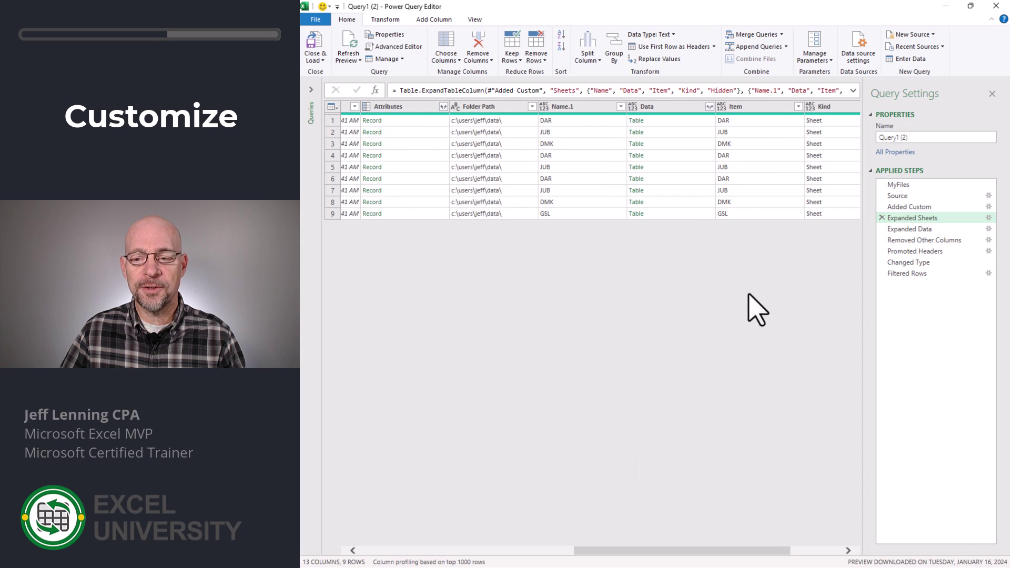
pyautogui.click(903, 230)
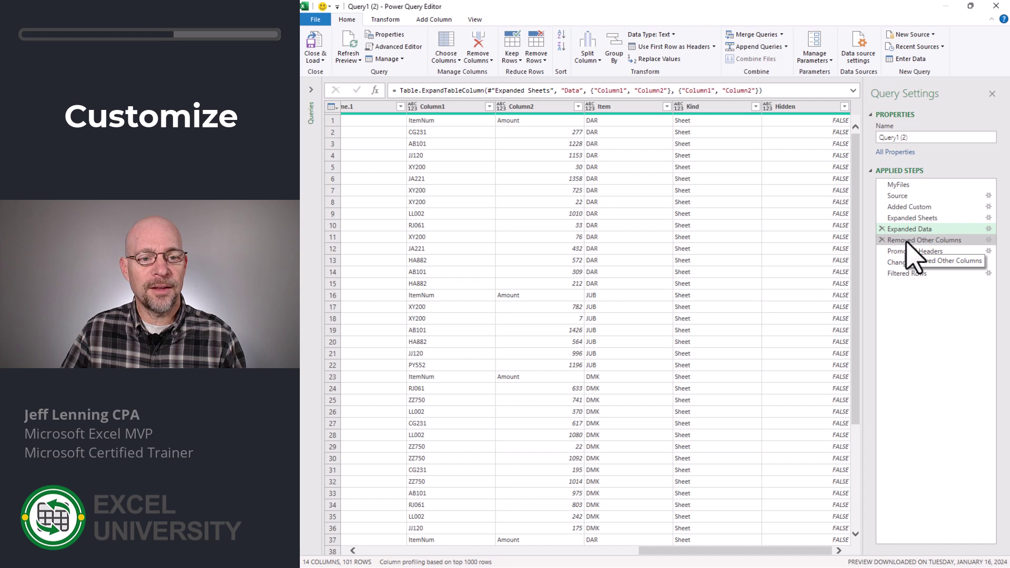
pyautogui.click(906, 242)
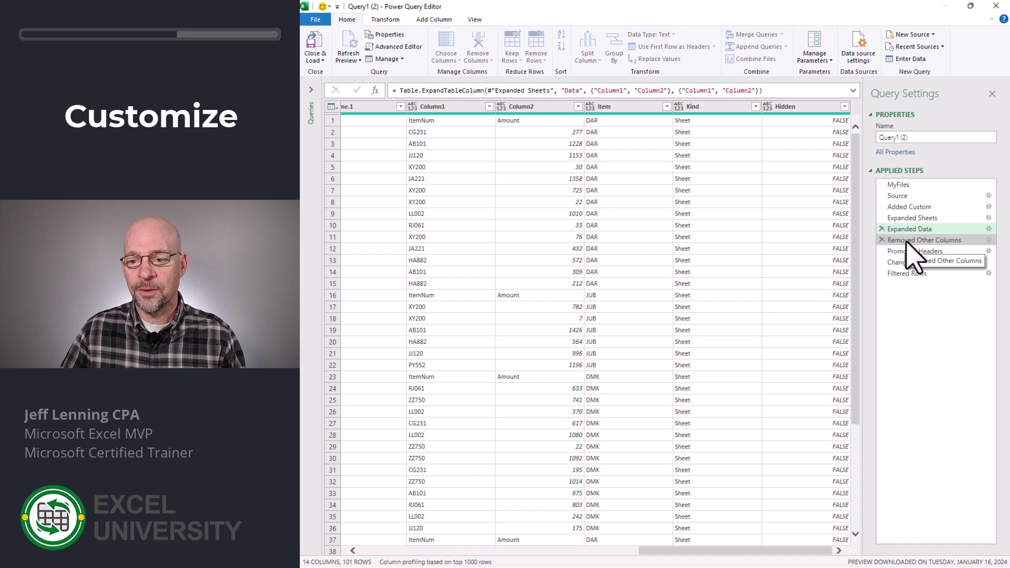
# - Add Name, Item and Folder Path to the columns kept by Removed Other Columns
pyautogui.click(989, 240)
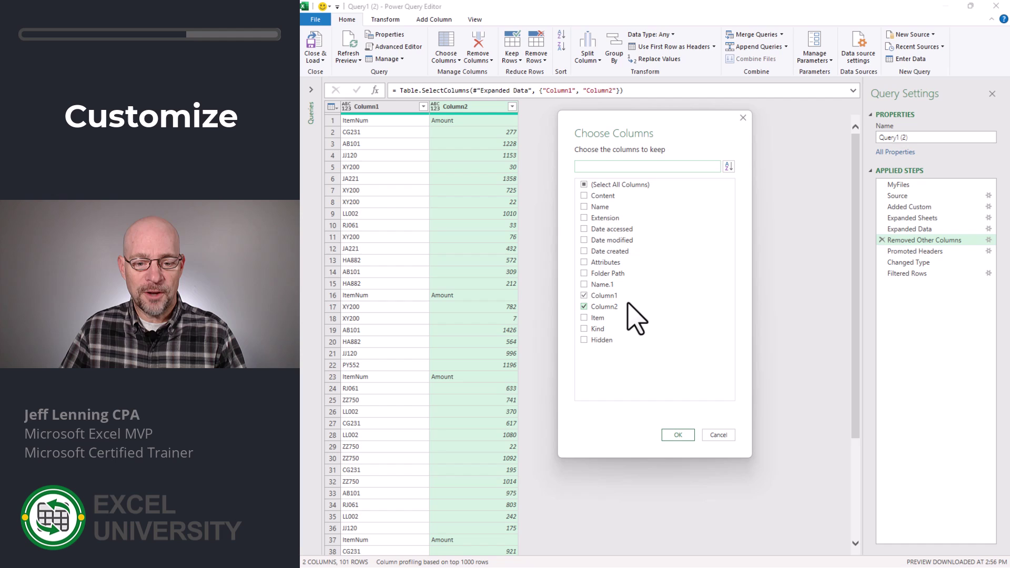
pyautogui.click(588, 207)
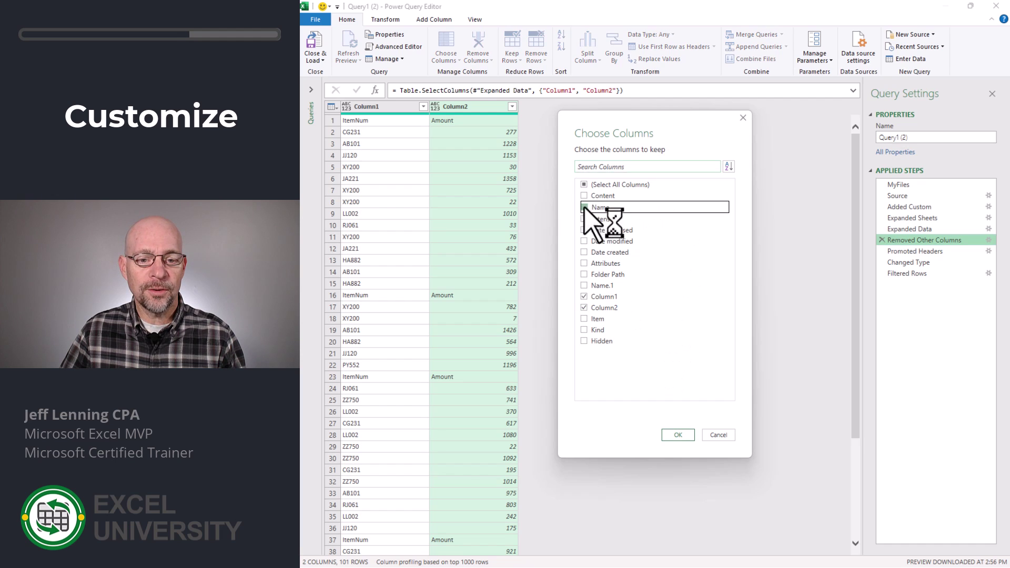
pyautogui.click(585, 319)
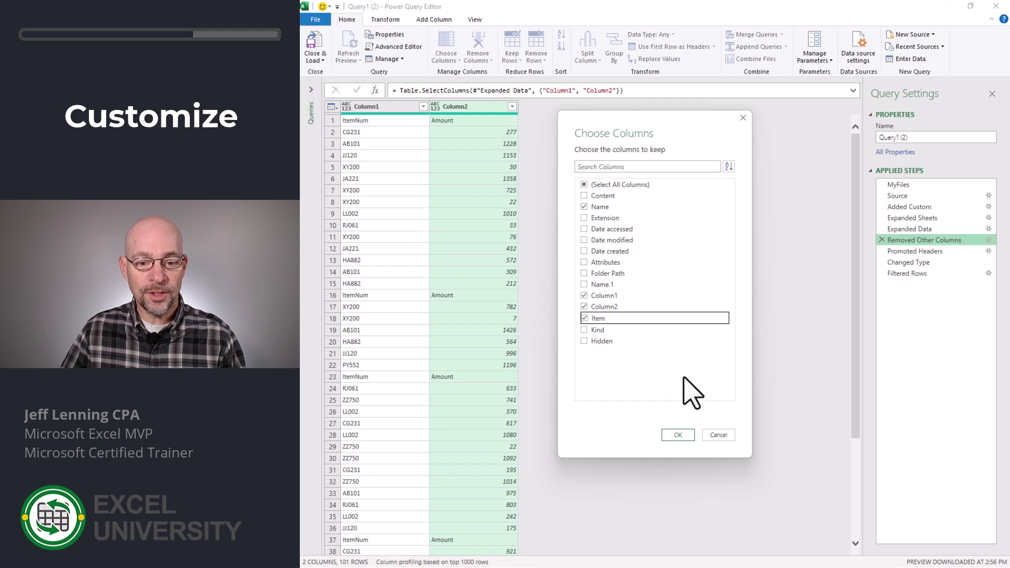
pyautogui.click(585, 274)
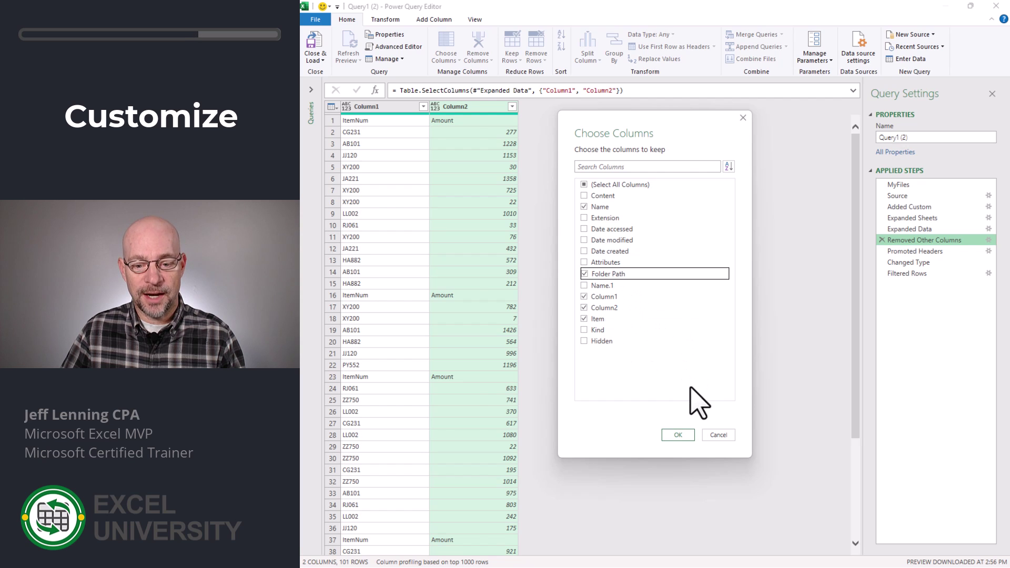
pyautogui.click(683, 435)
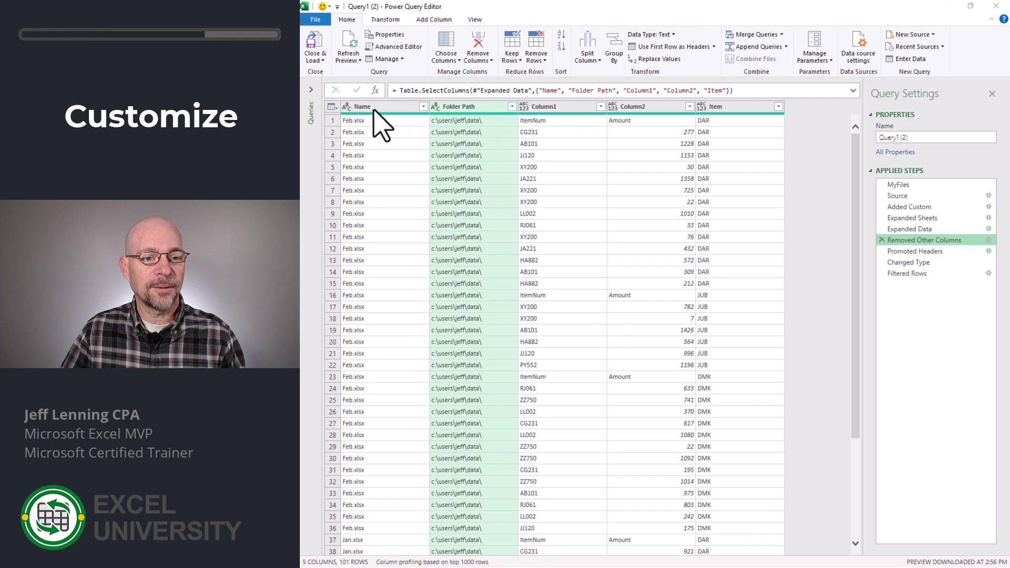
pyautogui.press('Delete')
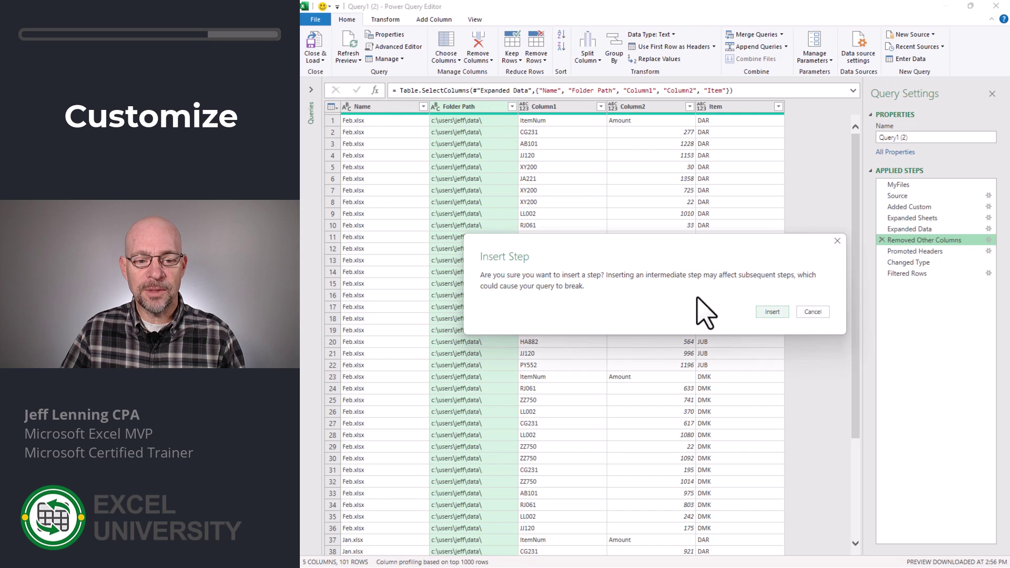
# - Insert a step that puts Folder Path first and moves Item beside Name
pyautogui.click(772, 312)
pyautogui.click(737, 110)
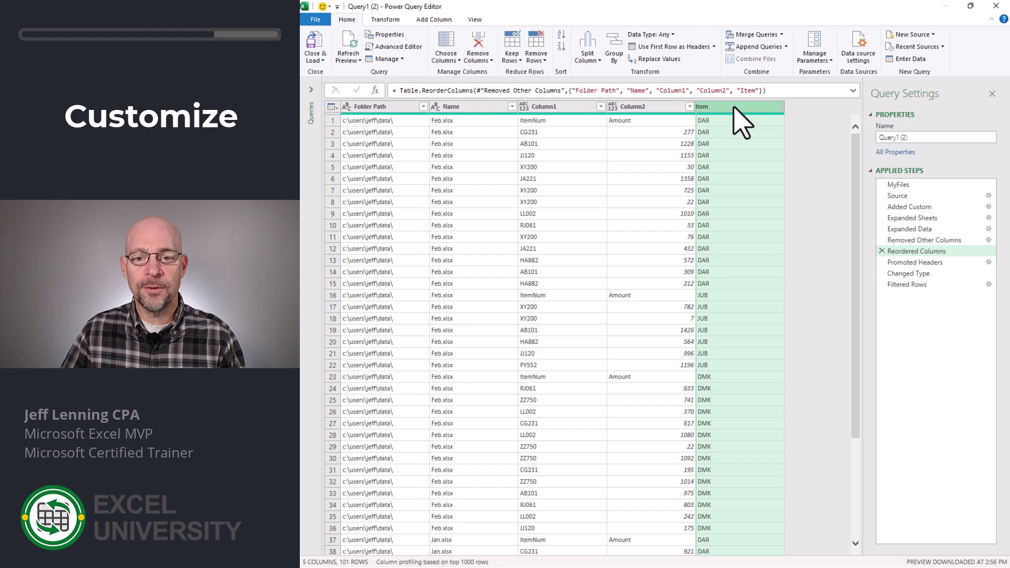
pyautogui.moveTo(735, 109); pyautogui.dragTo(542, 110)
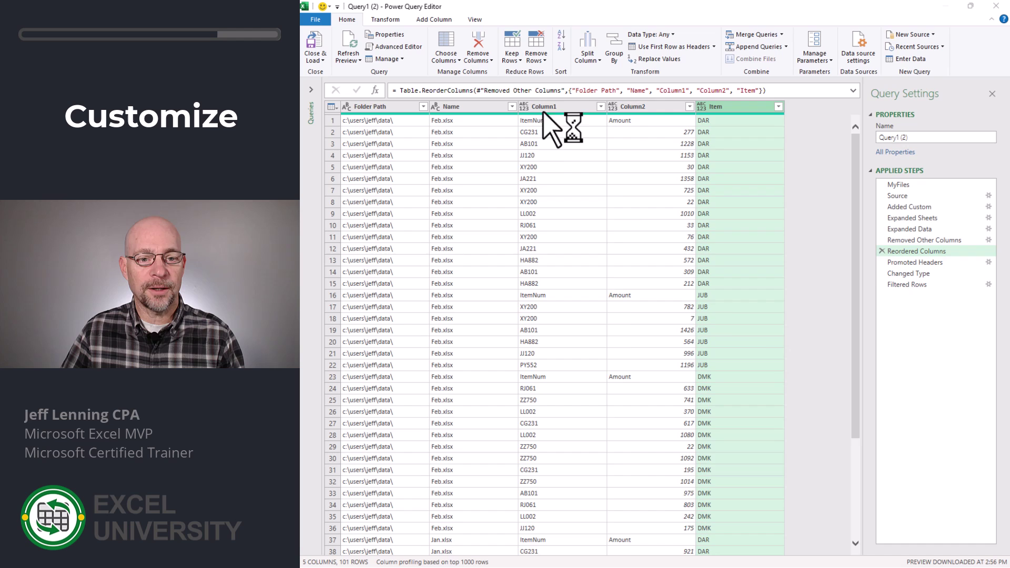
pyautogui.click(907, 284)
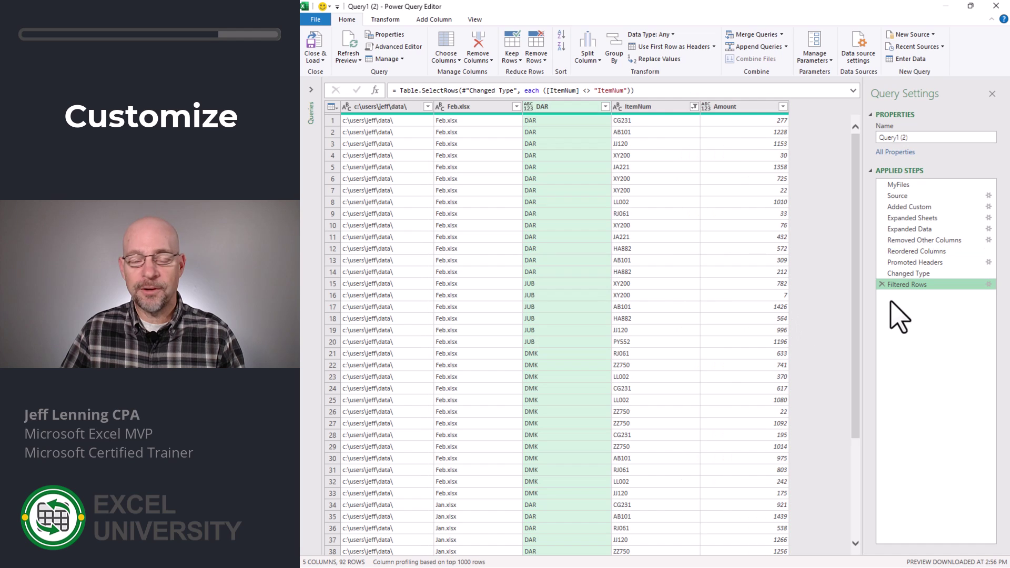
# - Rename the first three column headers to Path, Workbook and Worksheet
pyautogui.doubleClick(365, 108)
pyautogui.write('Pa')
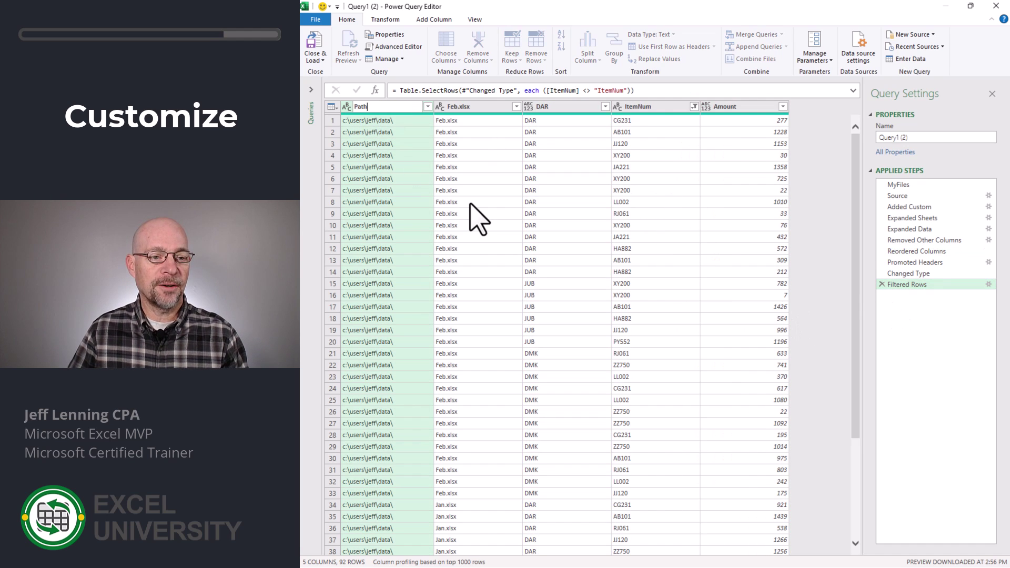
pyautogui.write('th')
pyautogui.press('Tab')
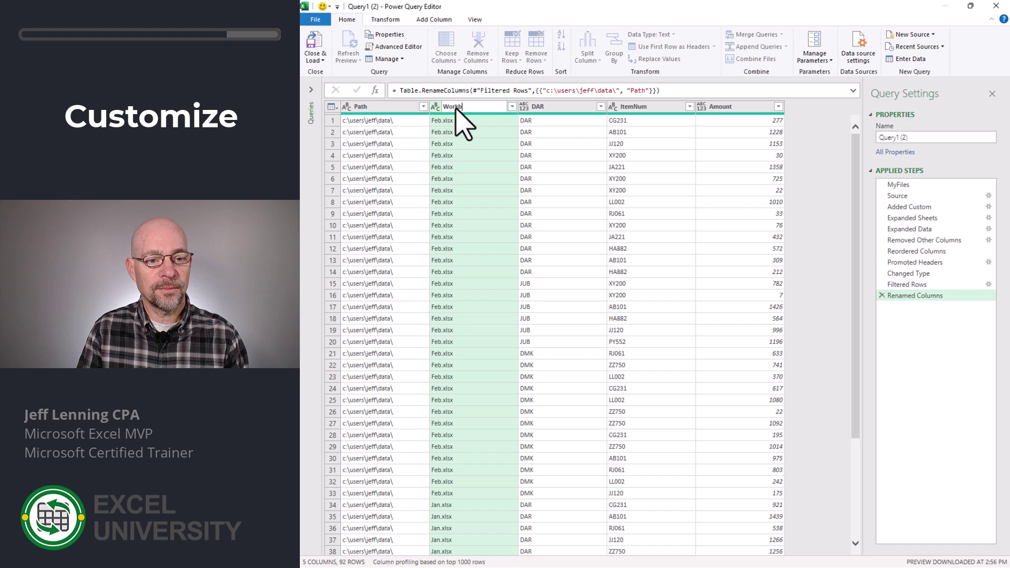
pyautogui.write('Workbook')
pyautogui.press('Tab')
pyautogui.write('Works')
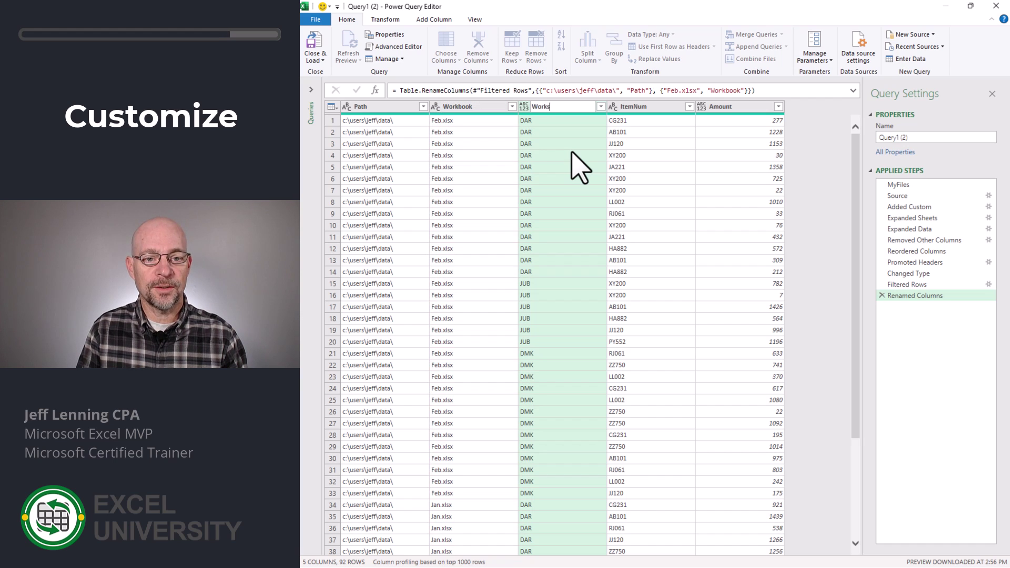
pyautogui.write('heet')
pyautogui.press('Return')
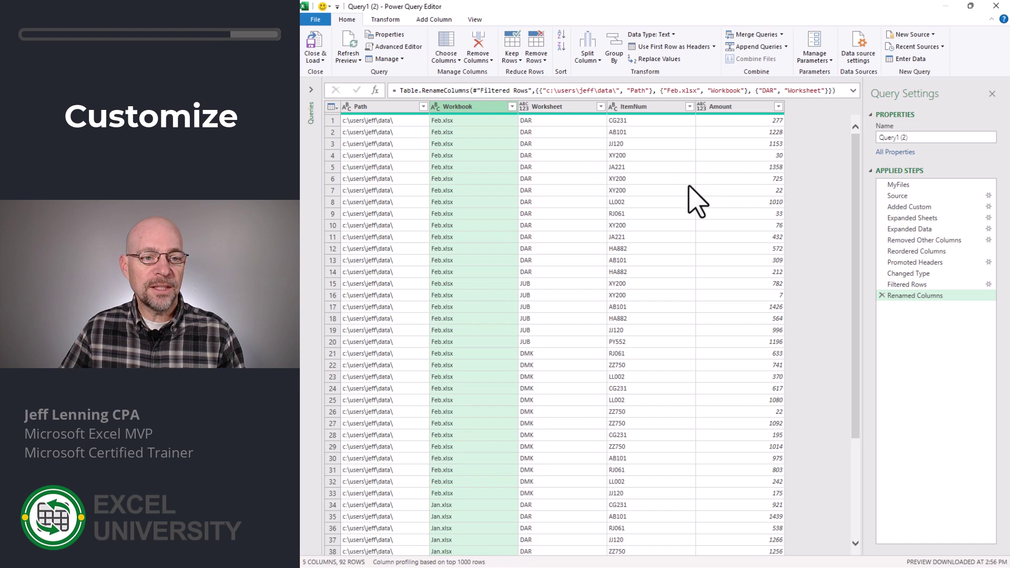
# - Load Query1 (2) as a table to cell B9 on the Exercise 3 sheet
pyautogui.click(323, 59)
pyautogui.click(337, 90)
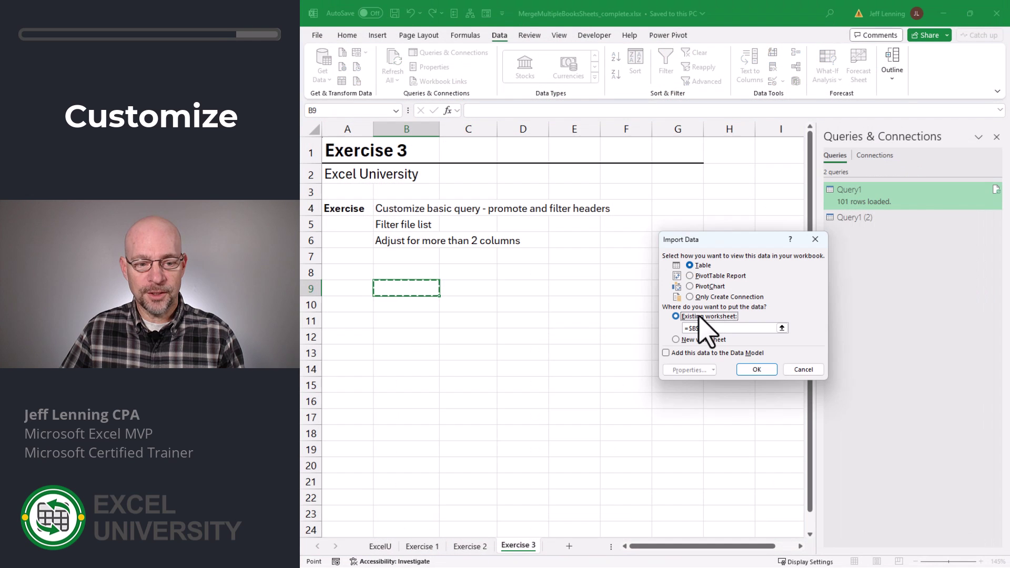
pyautogui.click(424, 289)
pyautogui.click(766, 370)
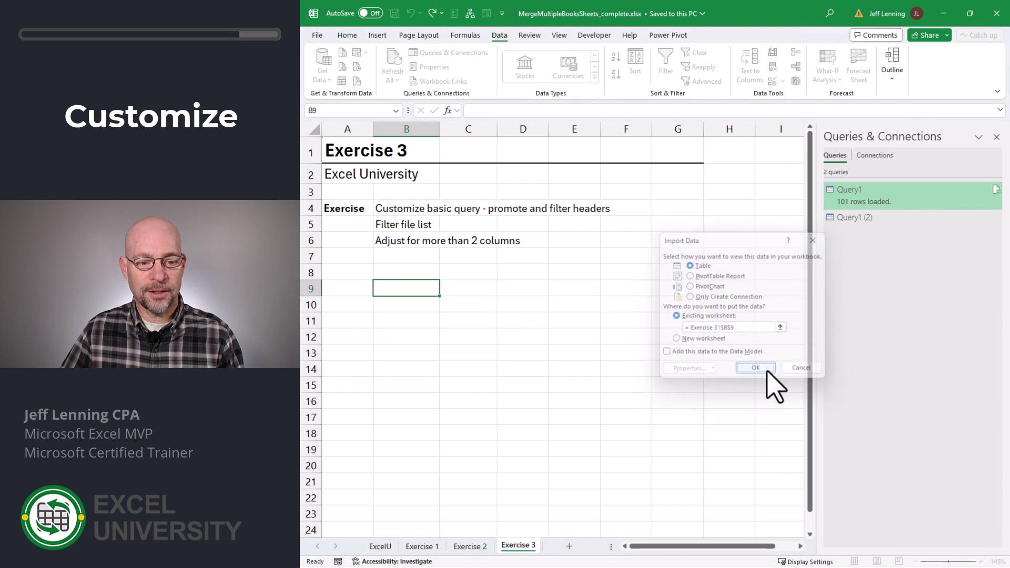